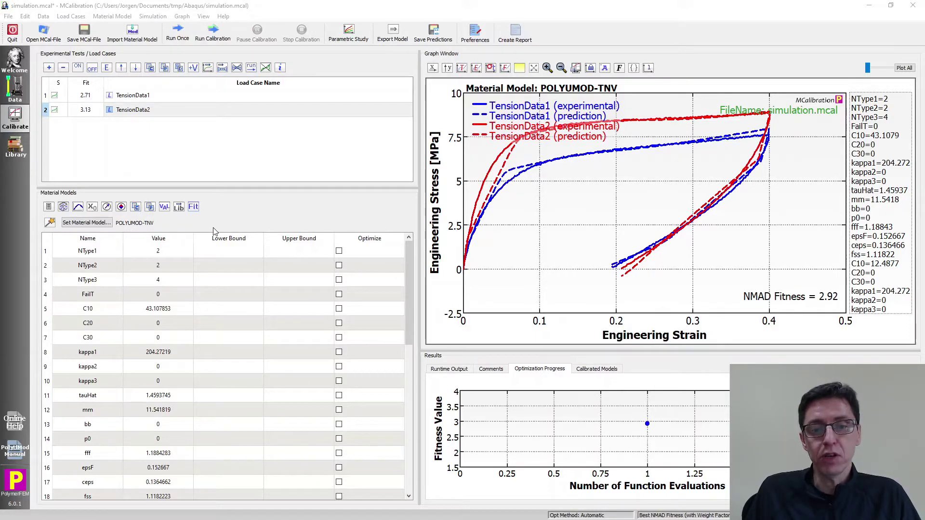
Rerun the PolyUMod-TNV prediction once, then open the Export Material Parameters dialog.
{"action": "left_click", "coordinate": [177, 32]}
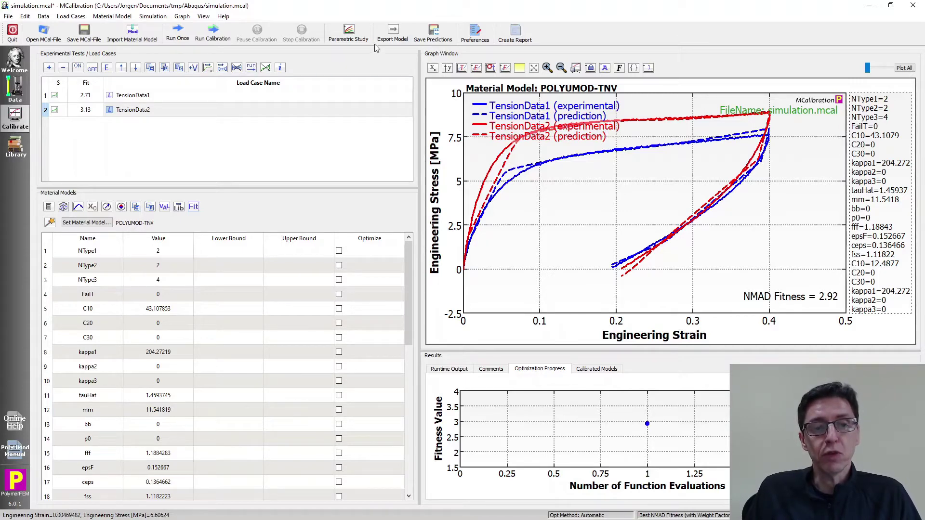
{"action": "left_click", "coordinate": [393, 35]}
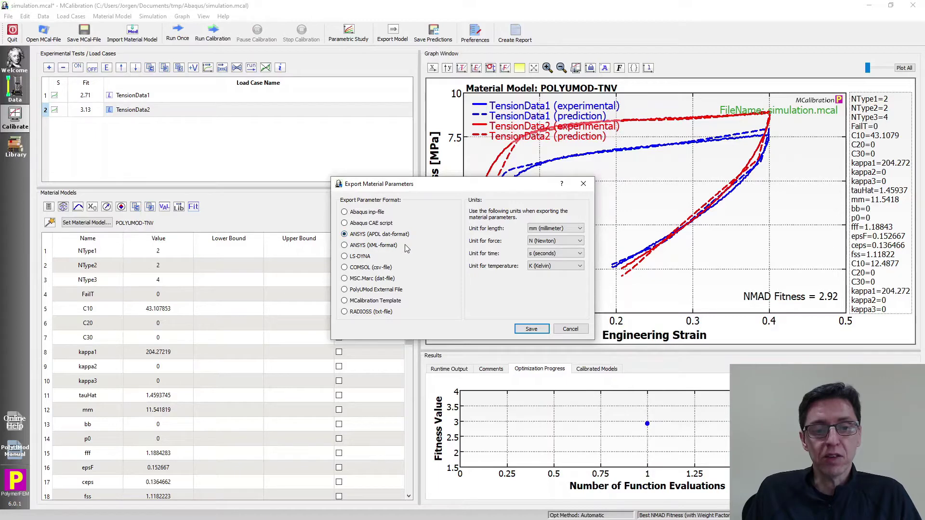
Export the parameters as an ANSYS APDL .dat file into tmp\ANSYS, replacing the existing file.
{"action": "left_click", "coordinate": [524, 332]}
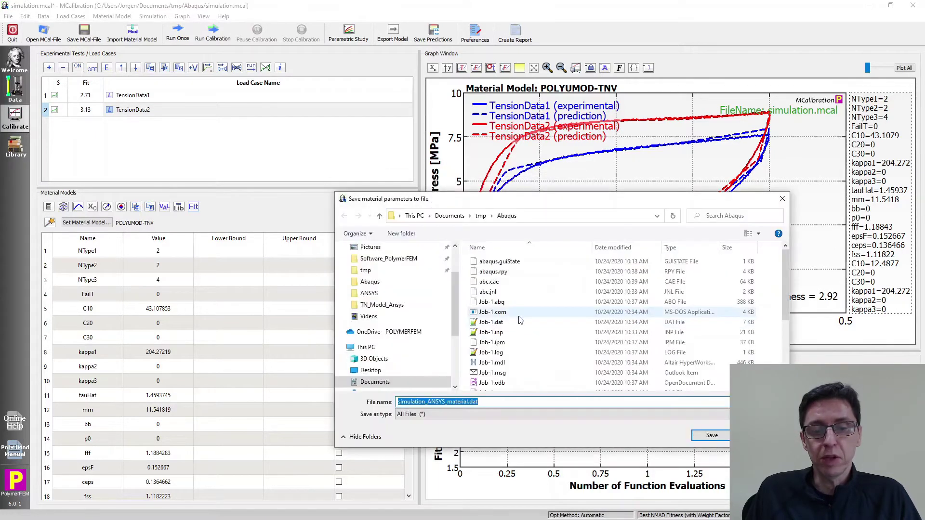
{"action": "left_click", "coordinate": [480, 215]}
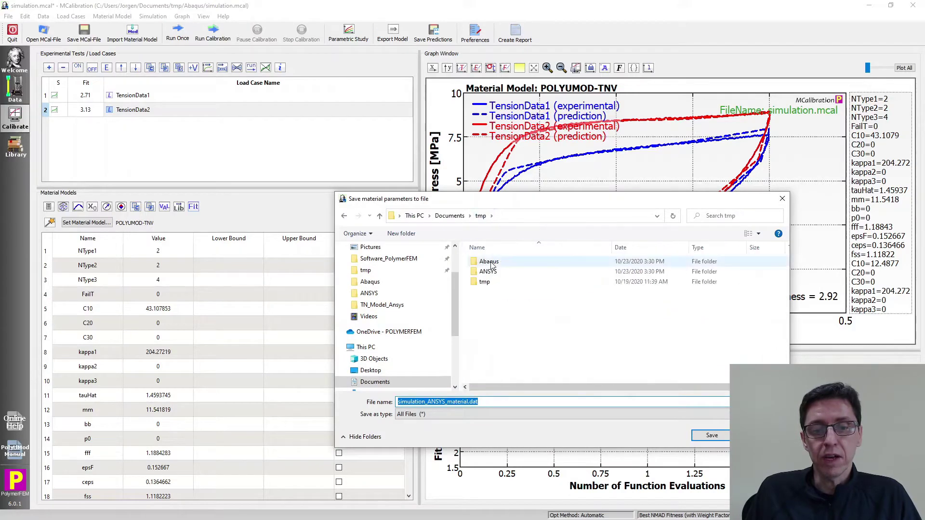
{"action": "double_click", "coordinate": [488, 271]}
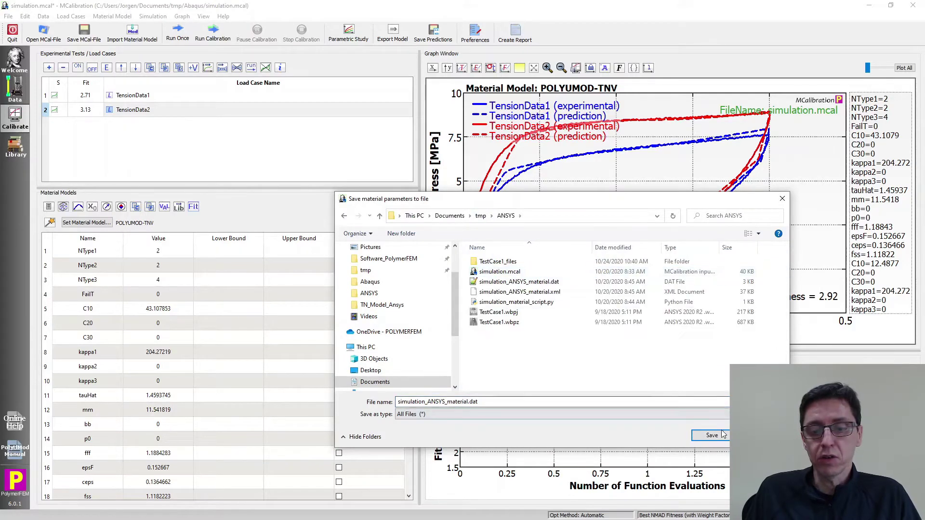
{"action": "left_click", "coordinate": [723, 435]}
{"action": "left_click", "coordinate": [477, 268]}
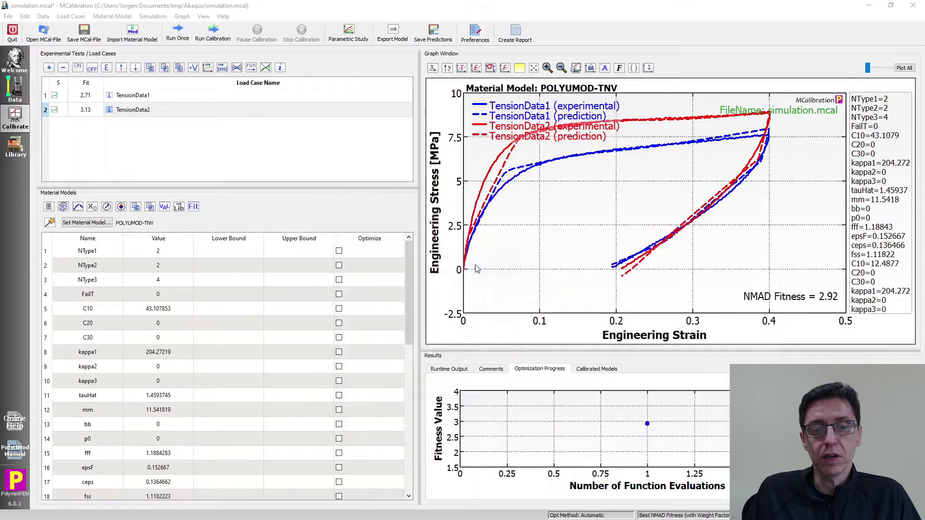
Export them again in ANSYS XML format into the same folder, overwriting the old XML file.
{"action": "left_click", "coordinate": [392, 34]}
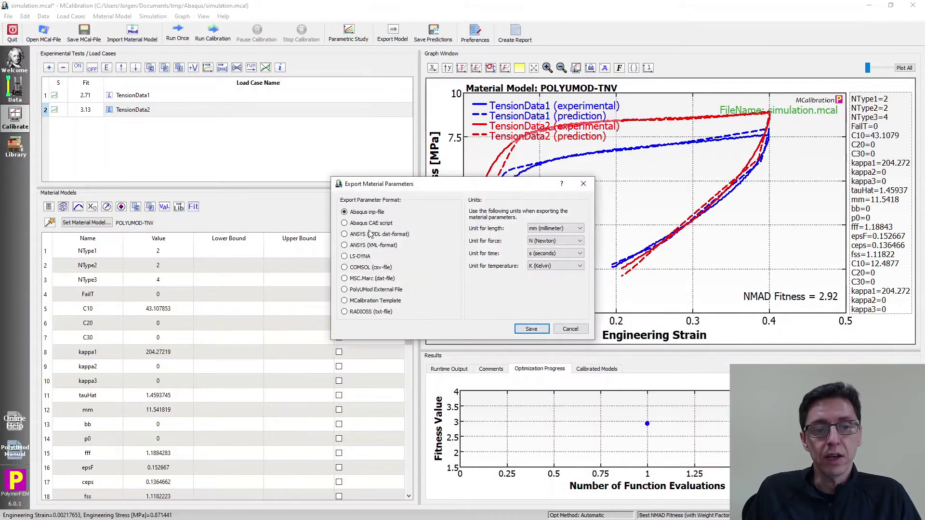
{"action": "left_click", "coordinate": [371, 245]}
{"action": "left_click", "coordinate": [521, 329]}
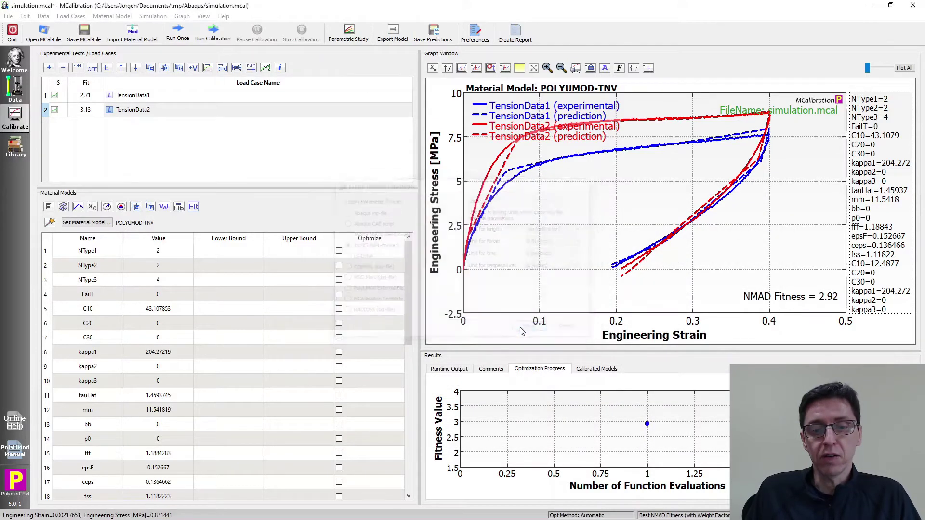
{"action": "left_click", "coordinate": [724, 439]}
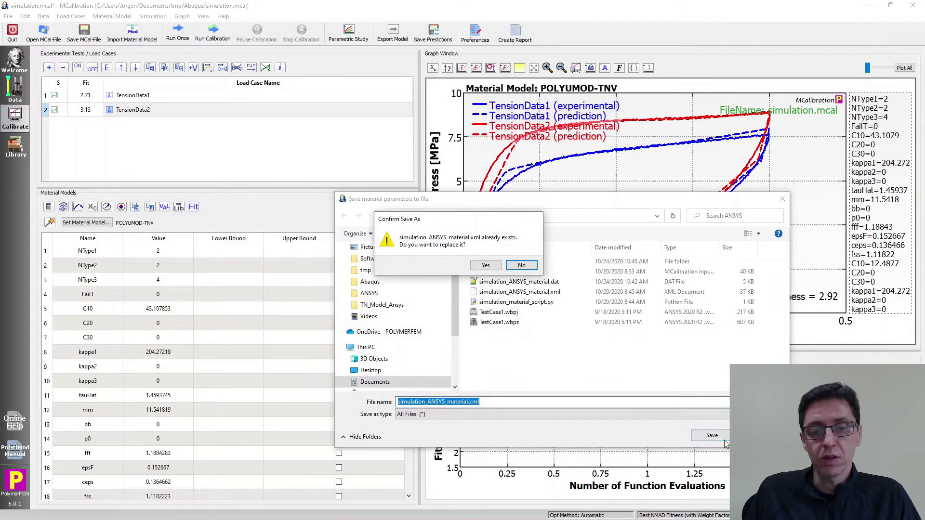
{"action": "left_click", "coordinate": [472, 265]}
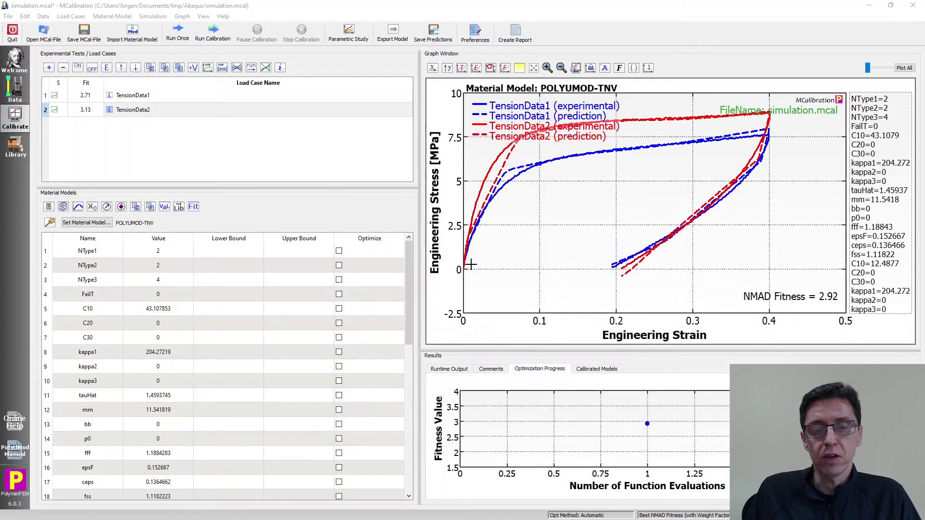
{"action": "key", "text": "alt+Tab"}
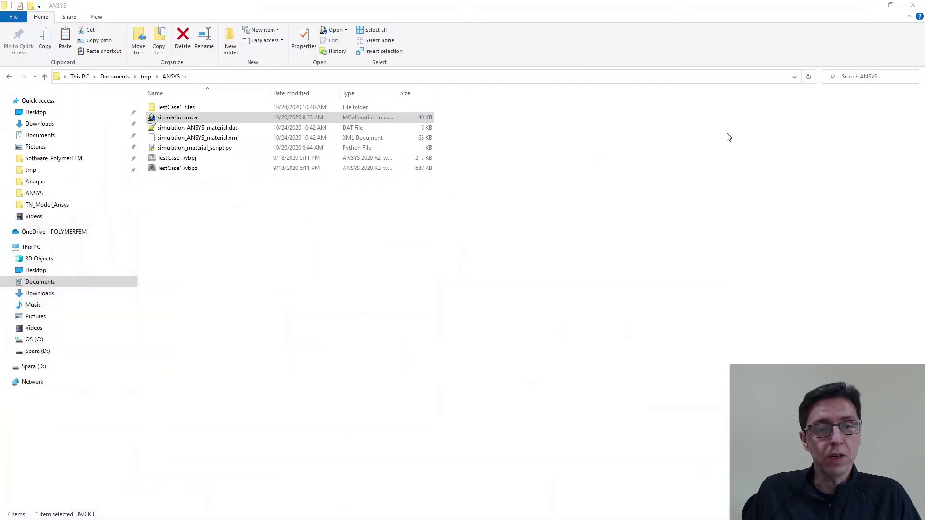
Open simulation_ANSYS_material.dat with Edit with Notepad++ from its context menu.
{"action": "left_click", "coordinate": [223, 130]}
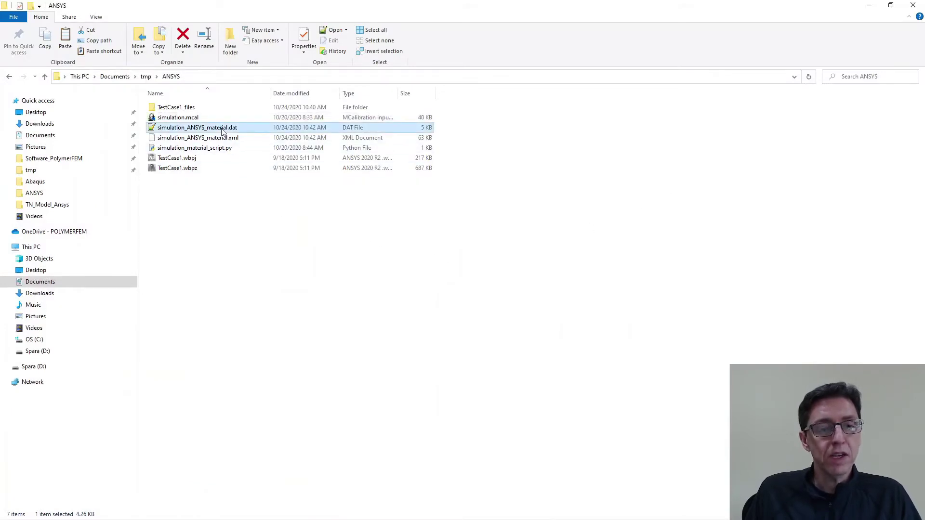
{"action": "right_click", "coordinate": [223, 131]}
{"action": "left_click", "coordinate": [306, 188]}
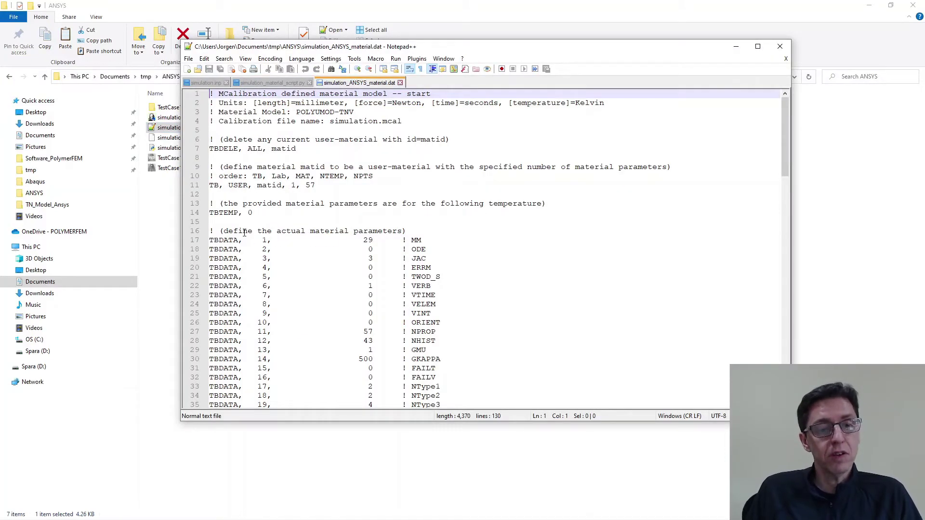
Inspect the 'TB, USER, matid, 1, 57' line and a TBDATA entry, then return to the ANSYS folder.
{"action": "left_click_drag", "start_coordinate": [210, 186], "coordinate": [324, 187]}
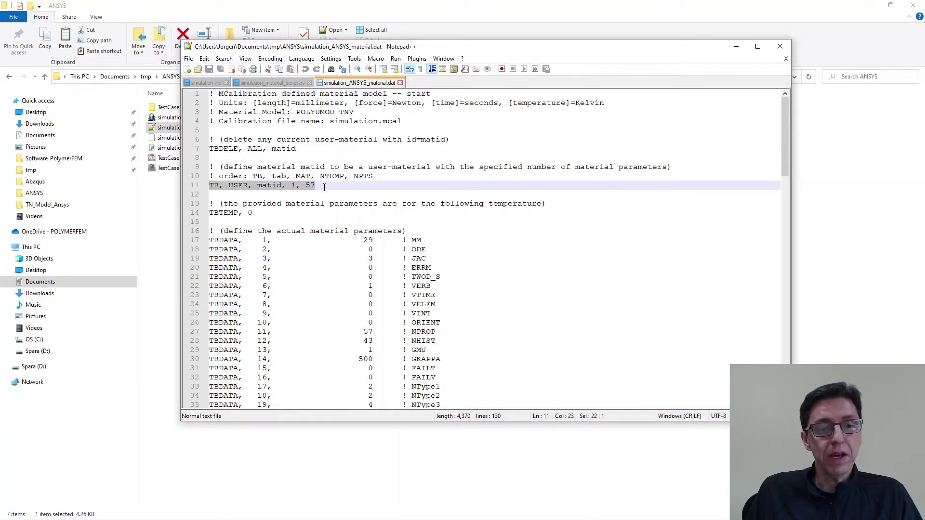
{"action": "double_click", "coordinate": [214, 240]}
{"action": "left_click", "coordinate": [294, 212]}
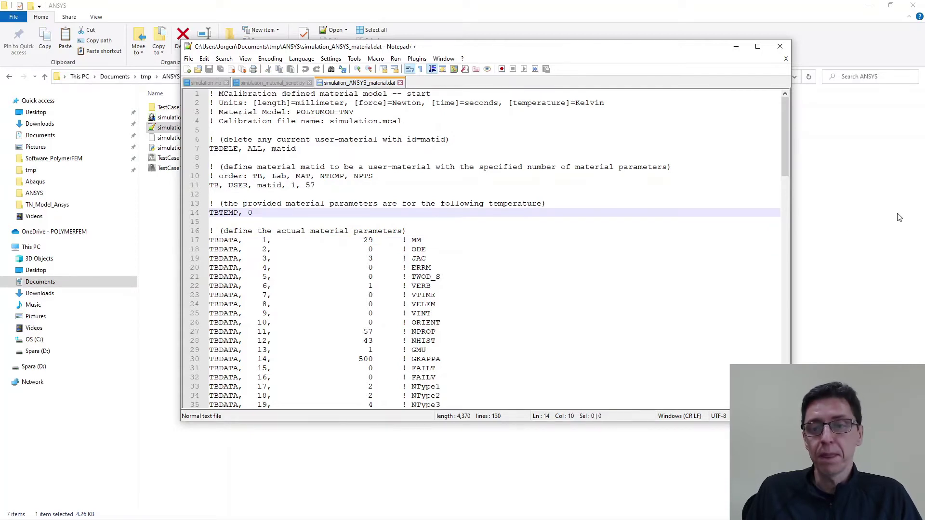
{"action": "left_click", "coordinate": [861, 227]}
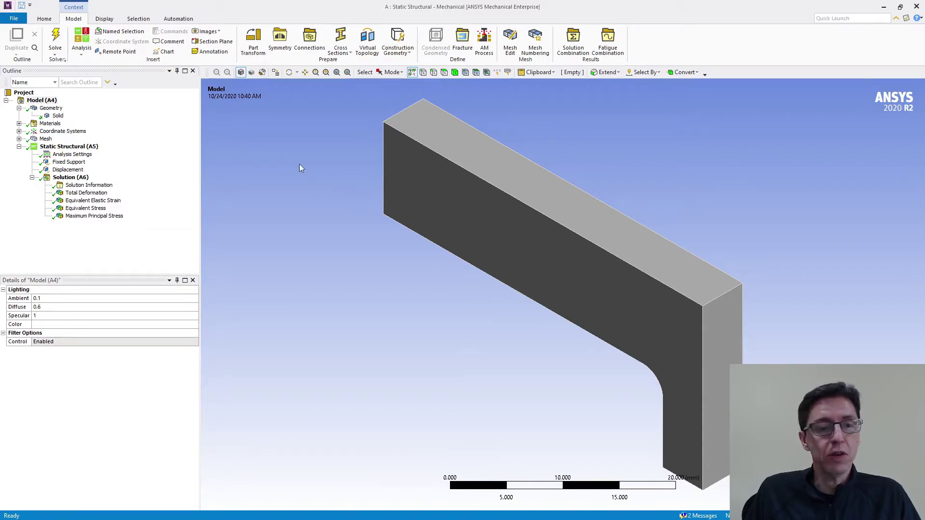
Select the beam's front and top faces to inspect them, then clear the selection.
{"action": "left_click", "coordinate": [415, 179]}
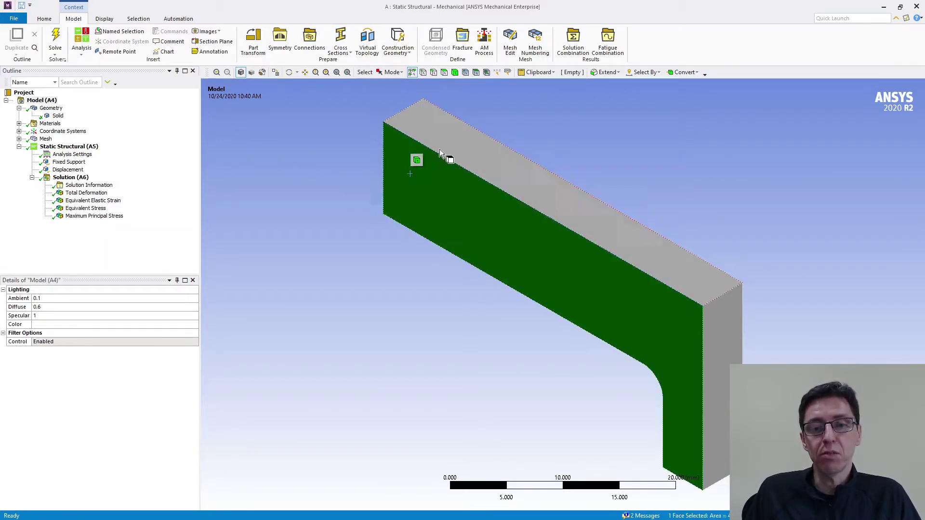
{"action": "left_click", "coordinate": [417, 145]}
{"action": "left_click", "coordinate": [350, 138]}
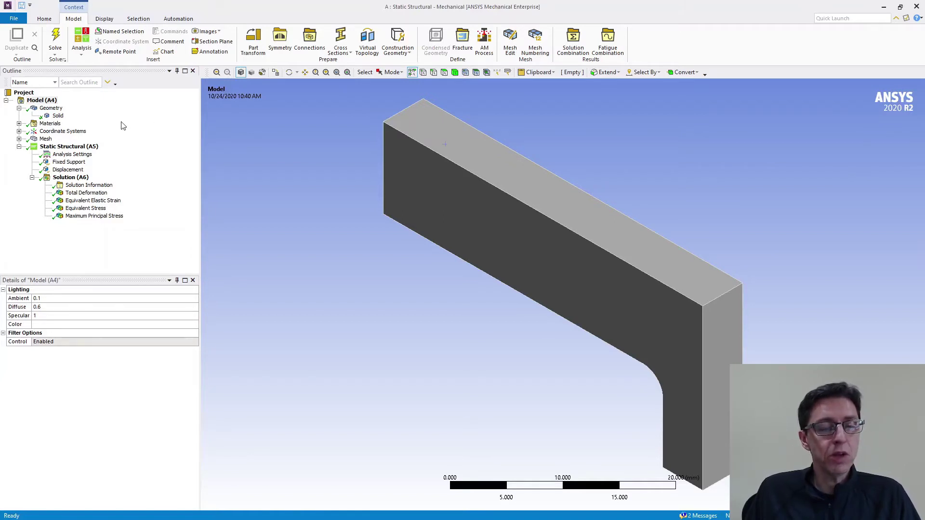
Insert a Commands (APDL) object under the Solid body and open its worksheet.
{"action": "left_click", "coordinate": [58, 117]}
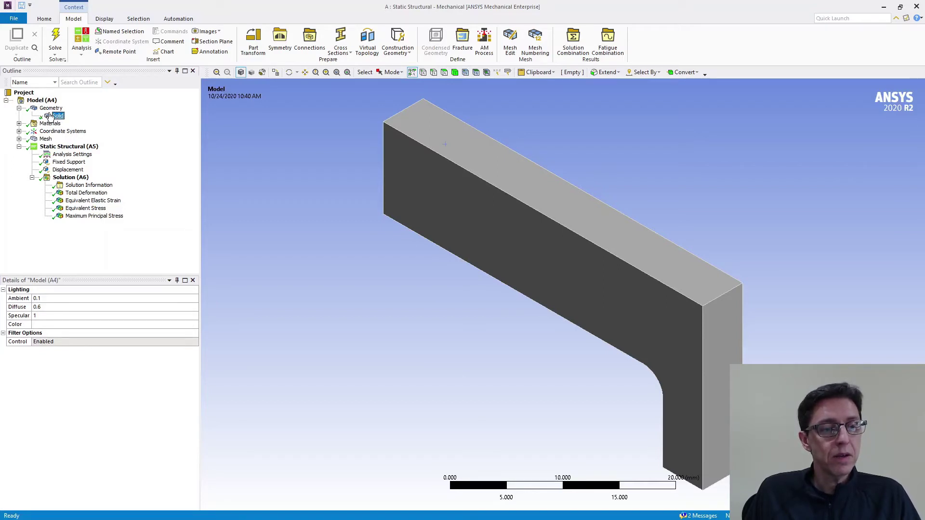
{"action": "left_click", "coordinate": [57, 116]}
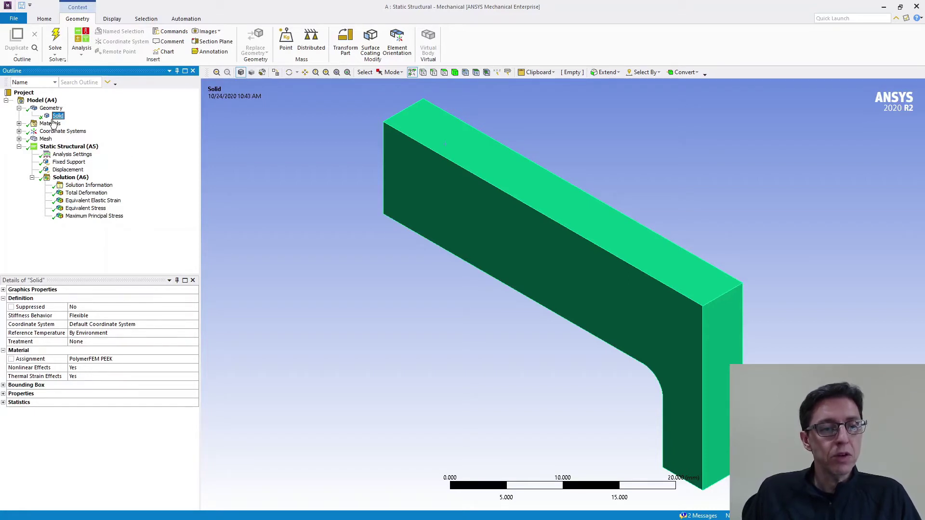
{"action": "right_click", "coordinate": [57, 117]}
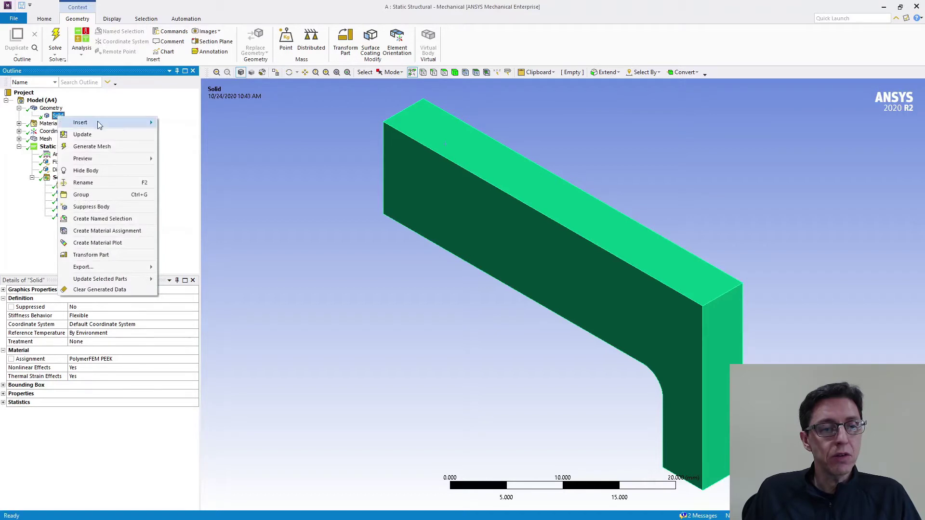
{"action": "mouse_move", "coordinate": [119, 126]}
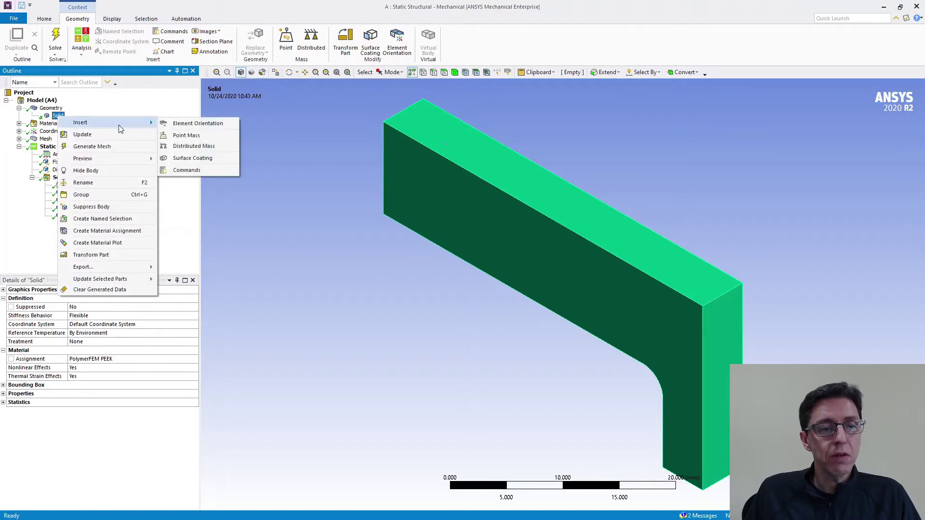
{"action": "left_click", "coordinate": [194, 173]}
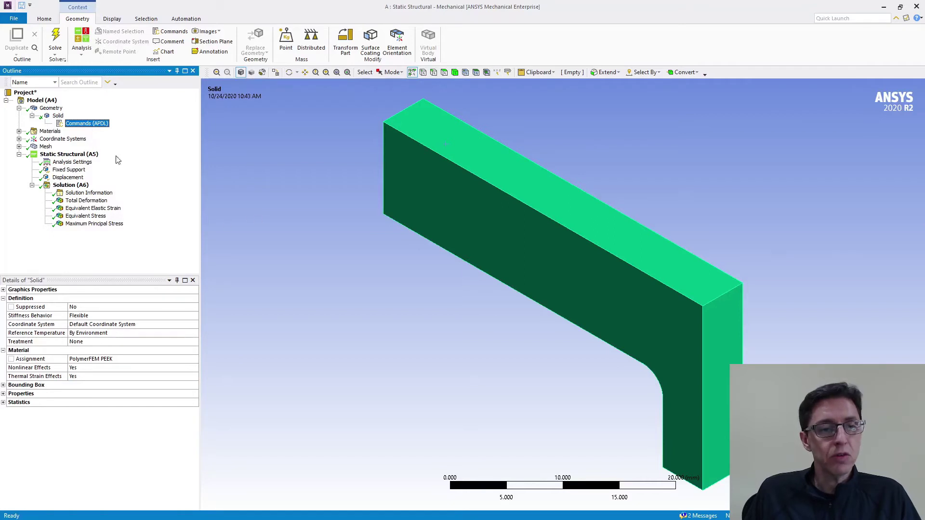
{"action": "left_click", "coordinate": [321, 312]}
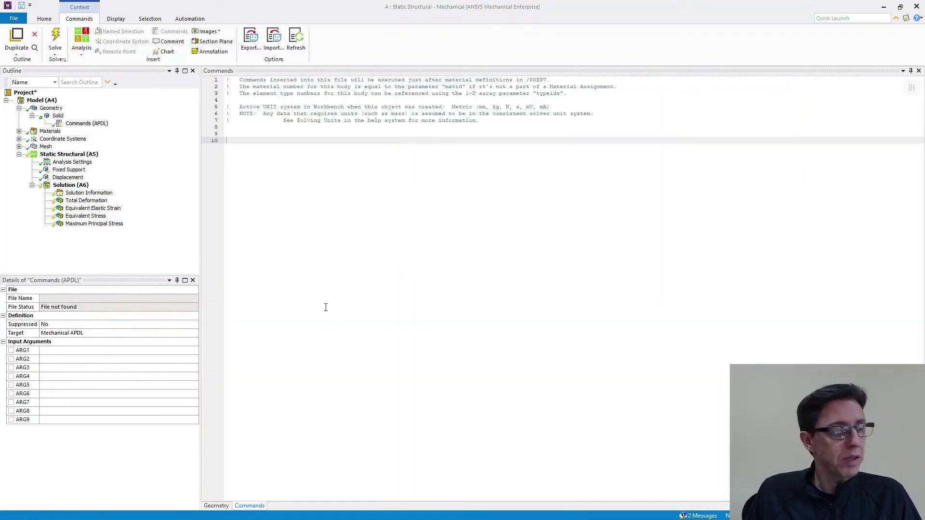
{"action": "key", "text": "alt+Tab"}
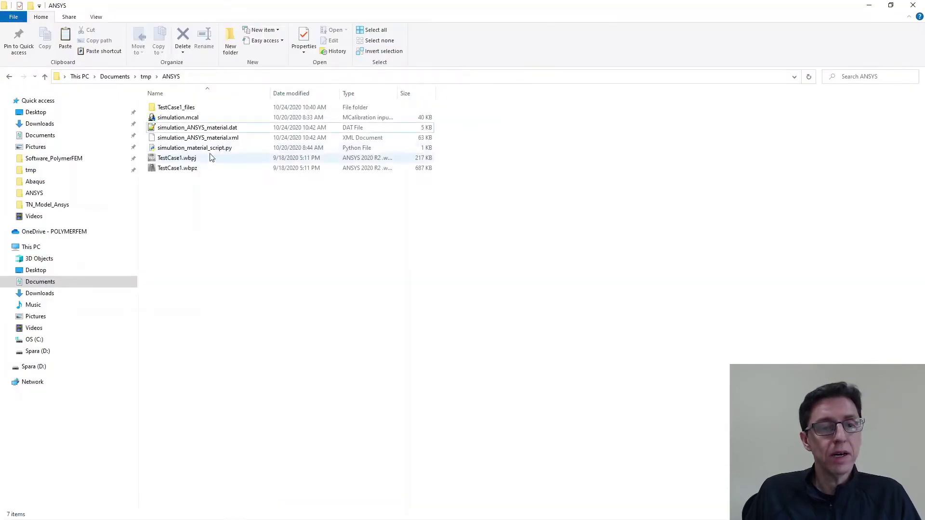
Copy all of simulation_ANSYS_material.dat and paste it into the Solid's Commands (APDL) editor.
{"action": "double_click", "coordinate": [213, 129]}
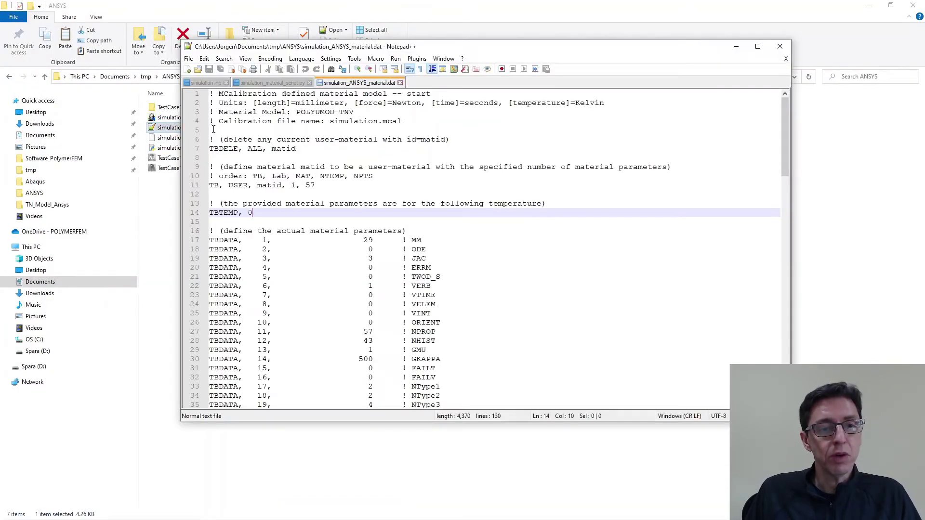
{"action": "key", "text": "ctrl+a"}
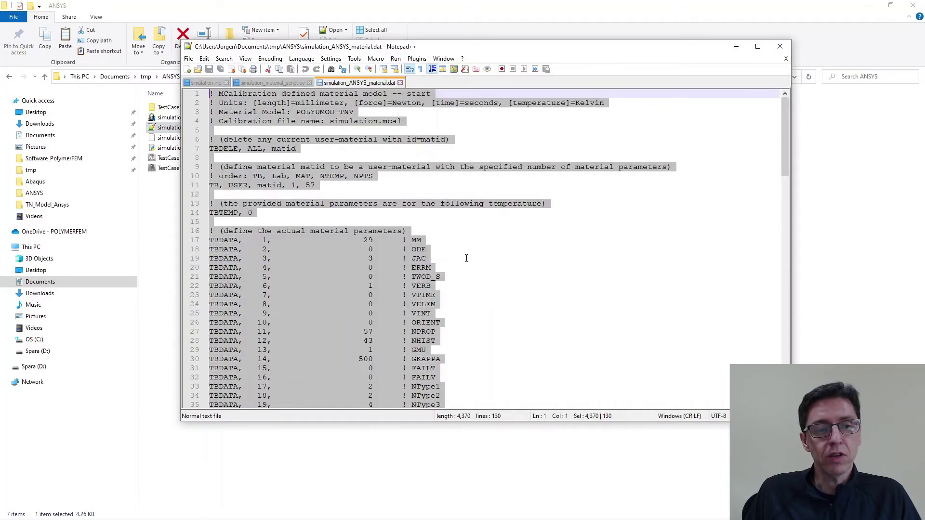
{"action": "key", "text": "ctrl+c"}
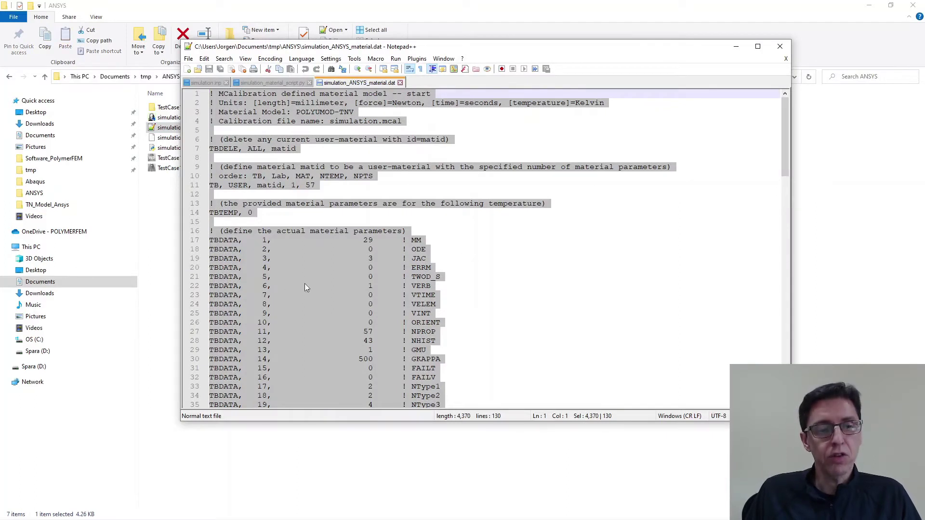
{"action": "left_click", "coordinate": [295, 438]}
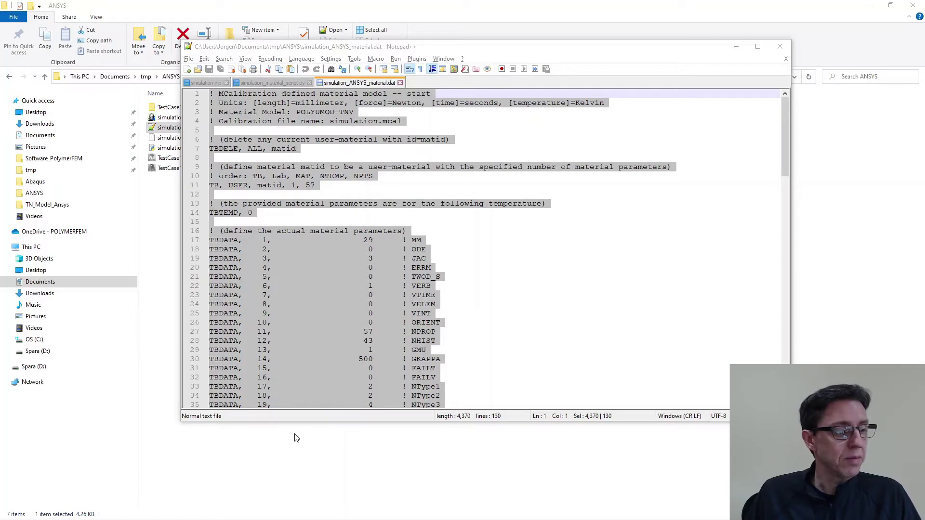
{"action": "key", "text": "alt+Tab"}
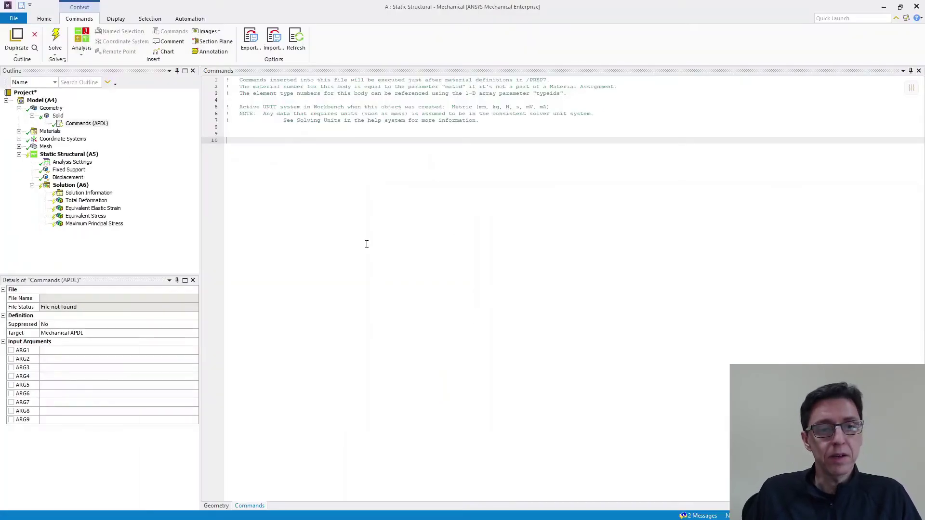
{"action": "key", "text": "ctrl+v"}
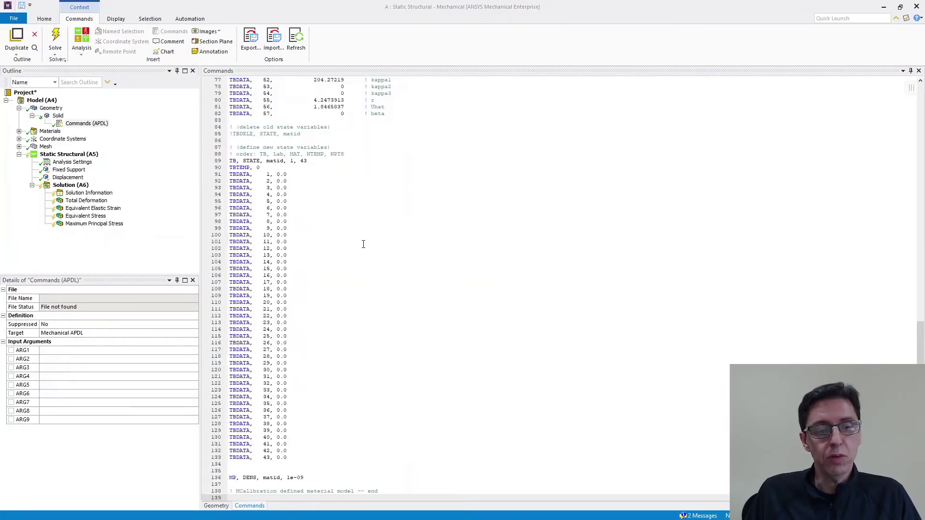
{"action": "left_click", "coordinate": [57, 115]}
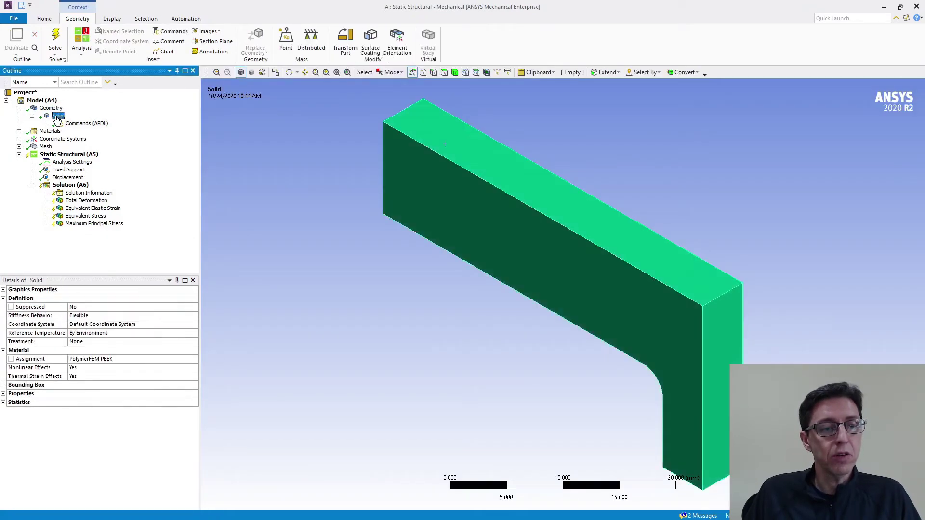
Suppress the Commands (APDL) object under Solid and reselect the Solid body.
{"action": "left_click", "coordinate": [72, 125]}
{"action": "left_click", "coordinate": [60, 117]}
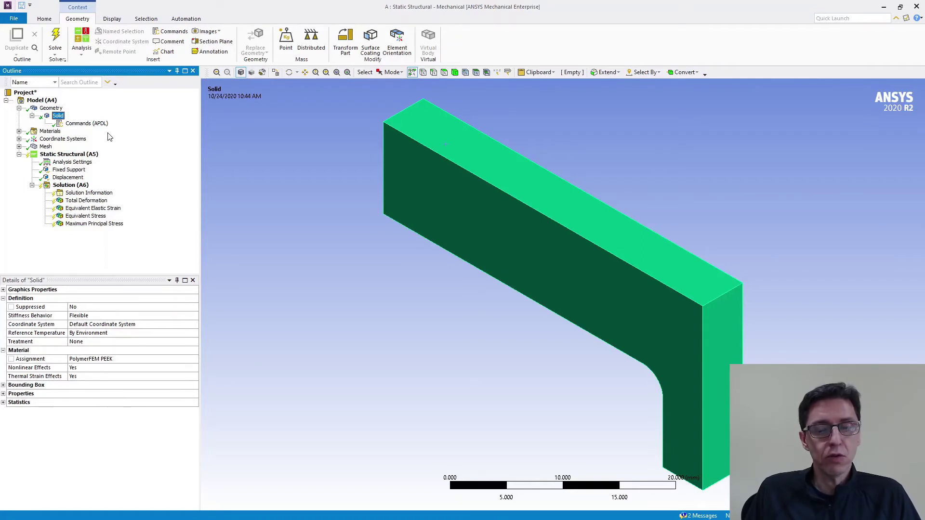
{"action": "left_click", "coordinate": [84, 125]}
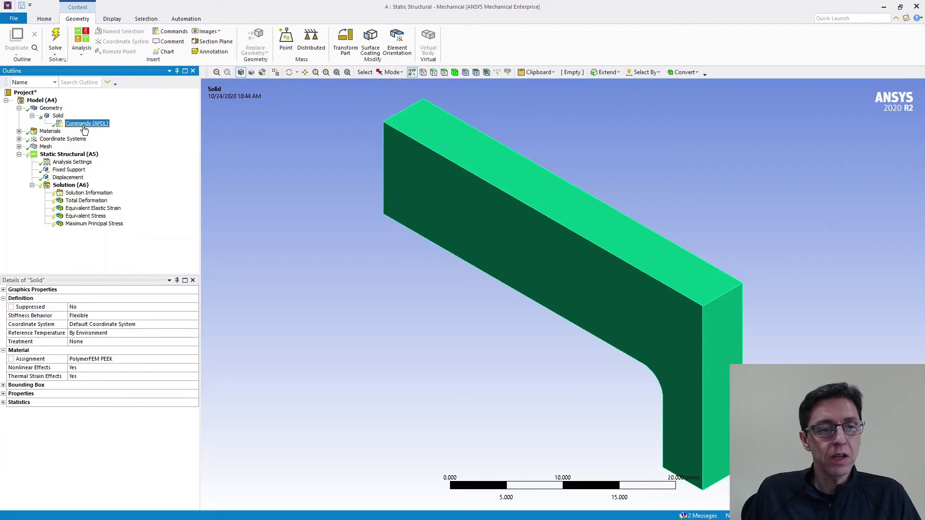
{"action": "right_click", "coordinate": [83, 126]}
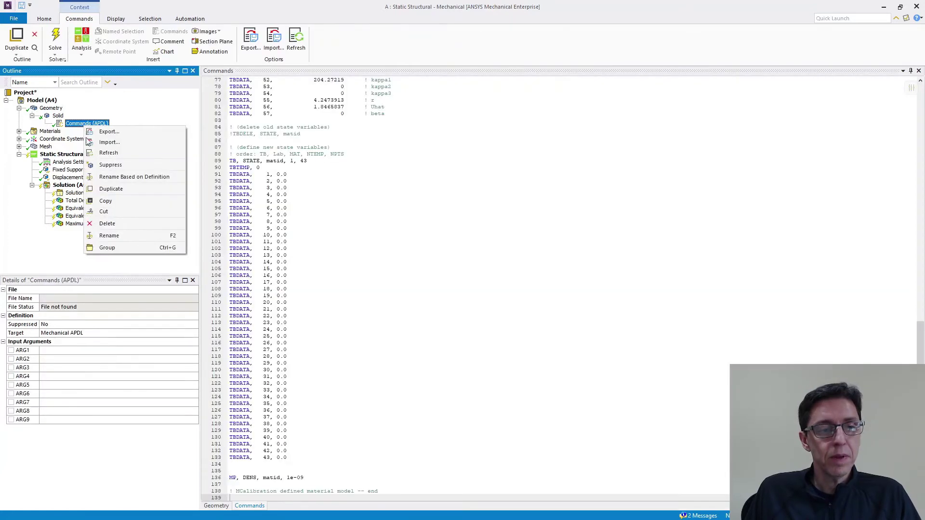
{"action": "left_click", "coordinate": [110, 165]}
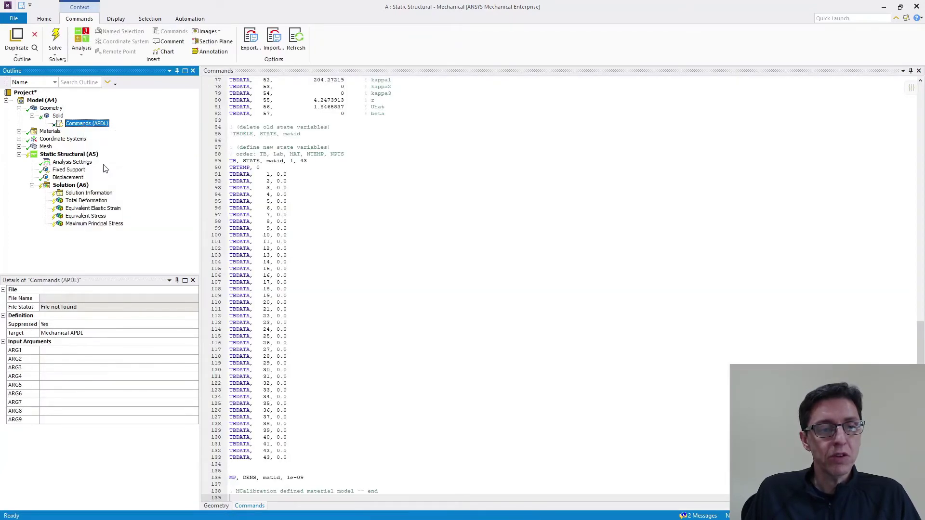
{"action": "left_click", "coordinate": [54, 117]}
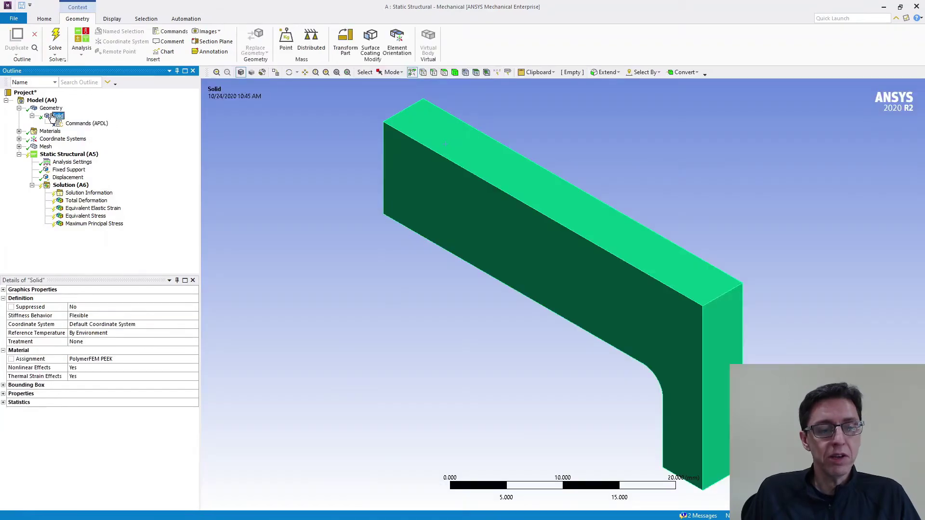
{"action": "left_click", "coordinate": [336, 93]}
Import simulation_ANSYS_material.xml from the ANSYS folder into Engineering Data.
{"action": "key", "text": "alt+Tab"}
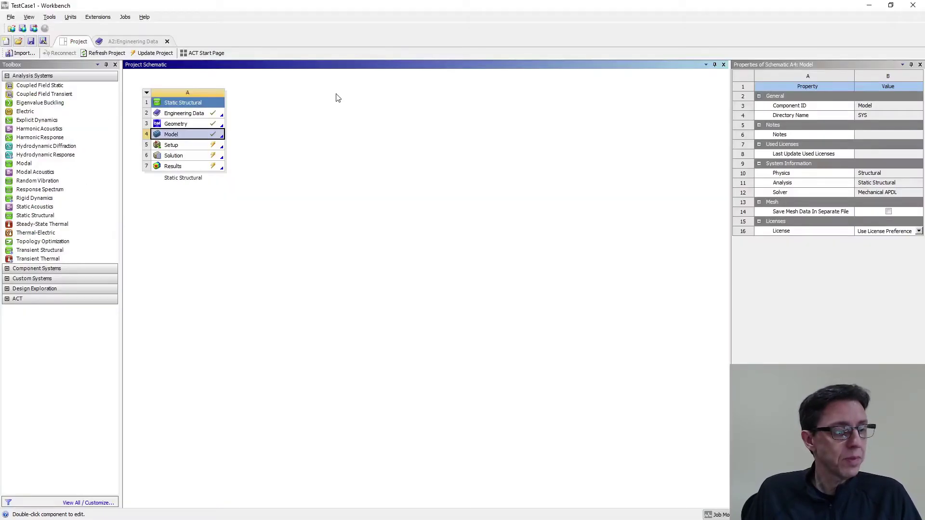
{"action": "left_click", "coordinate": [133, 42]}
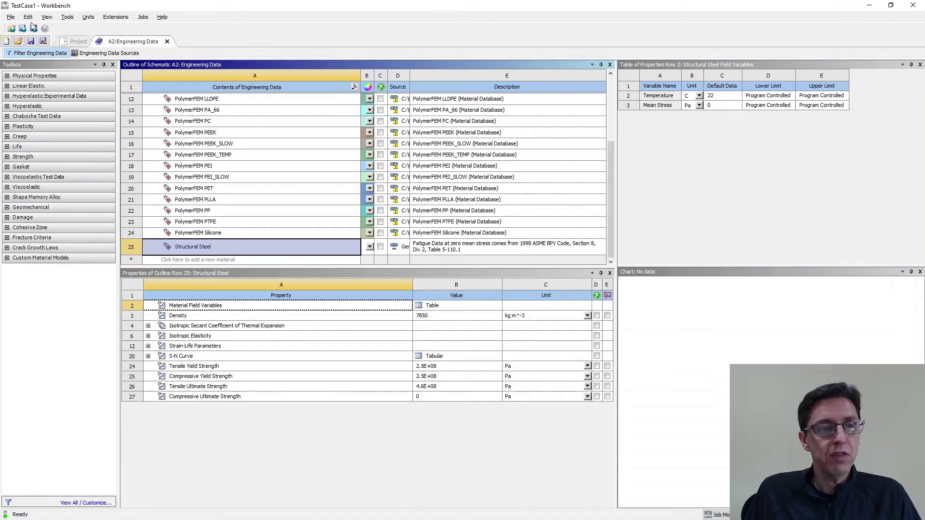
{"action": "left_click", "coordinate": [11, 17]}
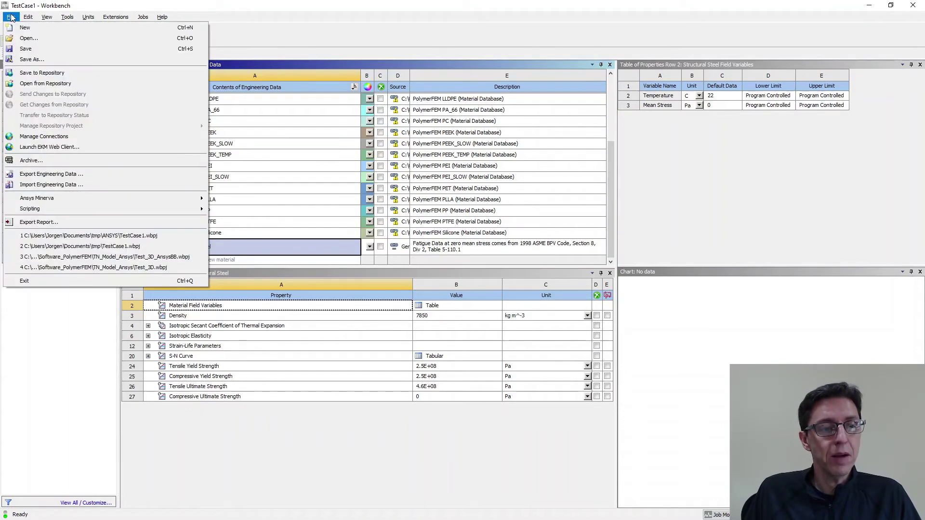
{"action": "left_click", "coordinate": [48, 184]}
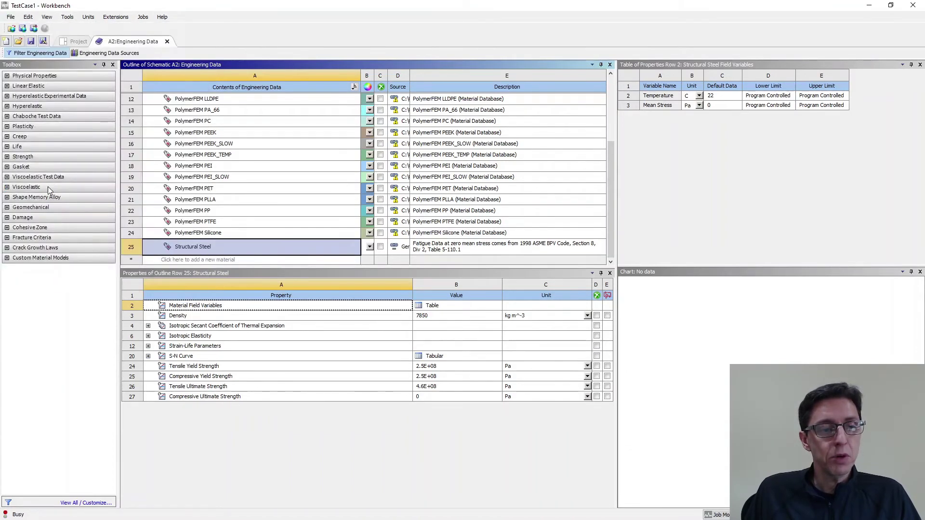
{"action": "double_click", "coordinate": [149, 92]}
{"action": "left_click", "coordinate": [161, 92]}
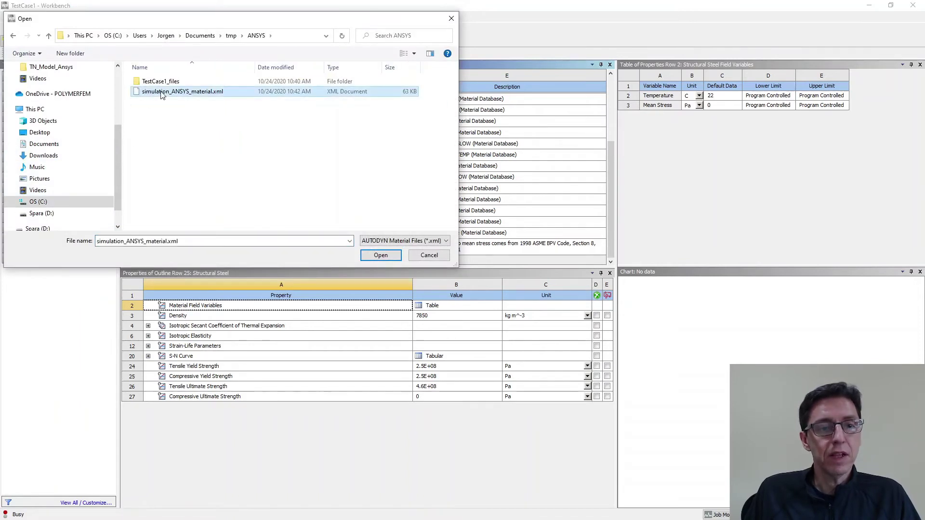
{"action": "left_click", "coordinate": [380, 256]}
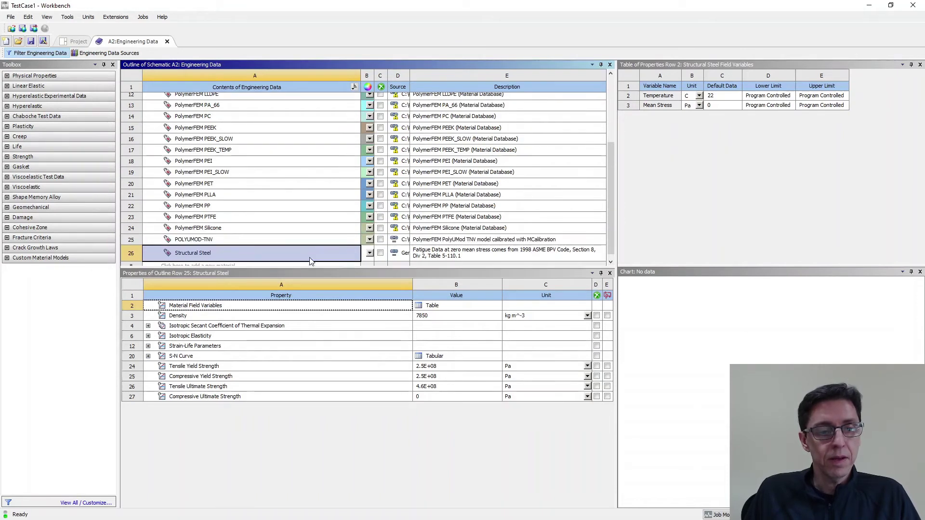
Rename the imported POLYUMOD-TNV material to Cool_TNV_Model.
{"action": "scroll", "coordinate": [308, 257], "scroll_direction": "down", "scroll_amount": 1}
{"action": "left_click", "coordinate": [223, 235]}
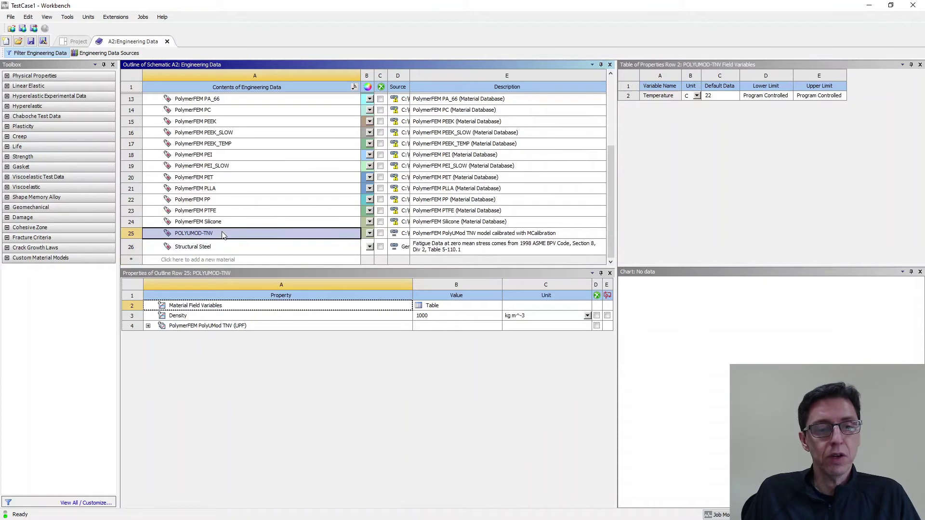
{"action": "left_click", "coordinate": [223, 234]}
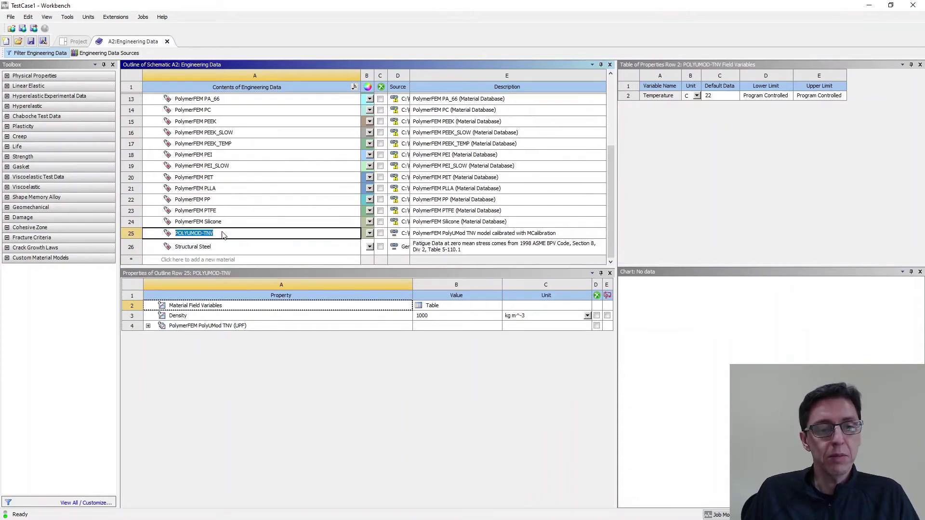
{"action": "type", "text": "Cool_"}
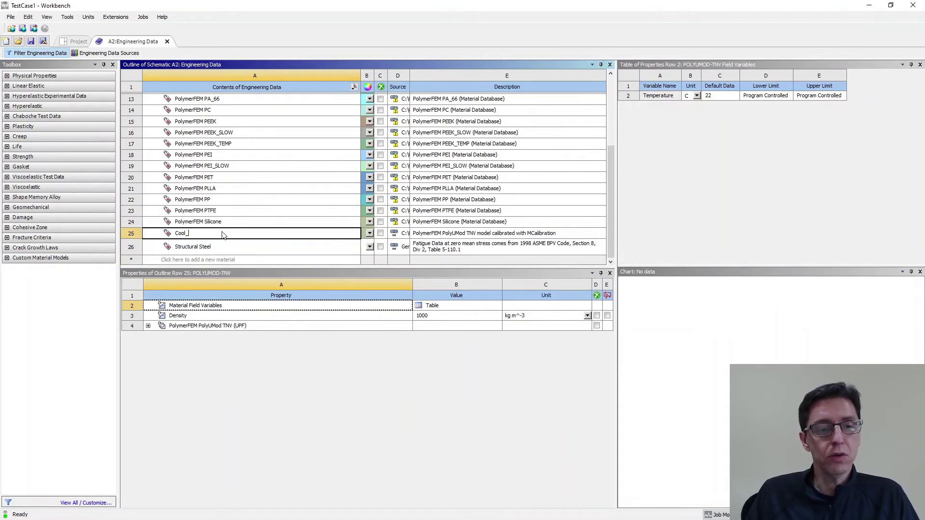
{"action": "type", "text": "TNV_Model"}
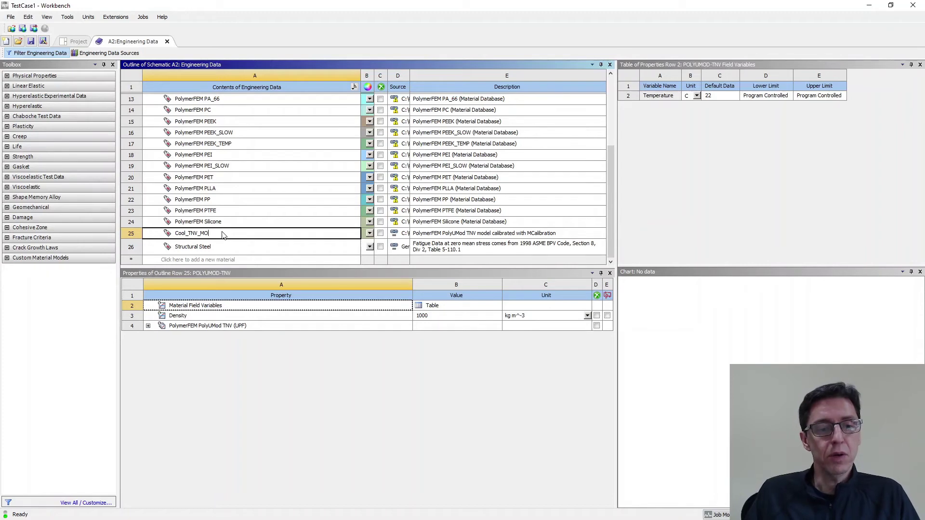
{"action": "key", "text": "Return"}
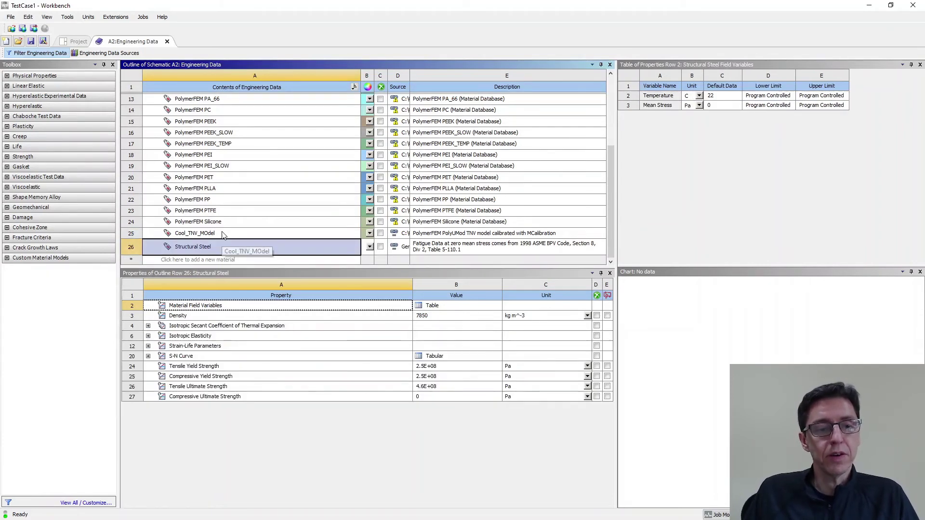
{"action": "left_click", "coordinate": [71, 43]}
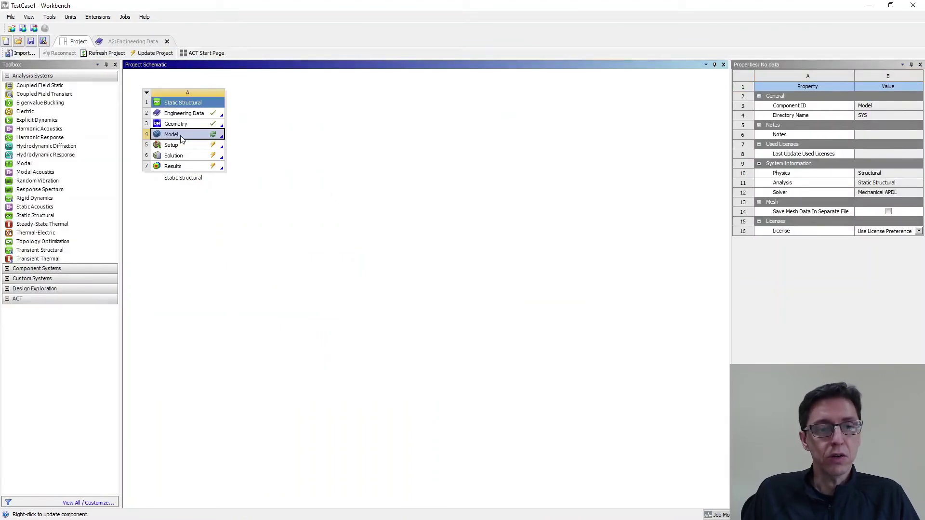
Refresh the Static Structural system's Model cell from its context menu.
{"action": "right_click", "coordinate": [182, 139]}
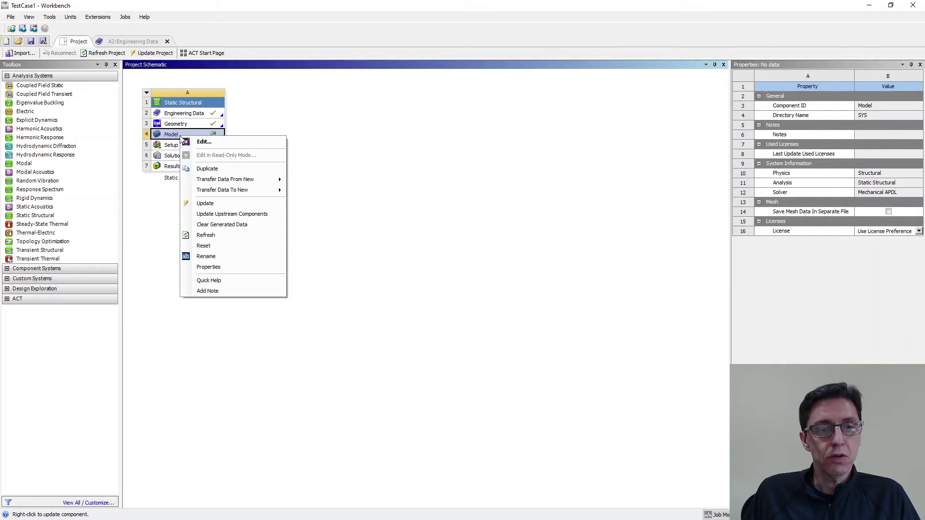
{"action": "left_click", "coordinate": [220, 235]}
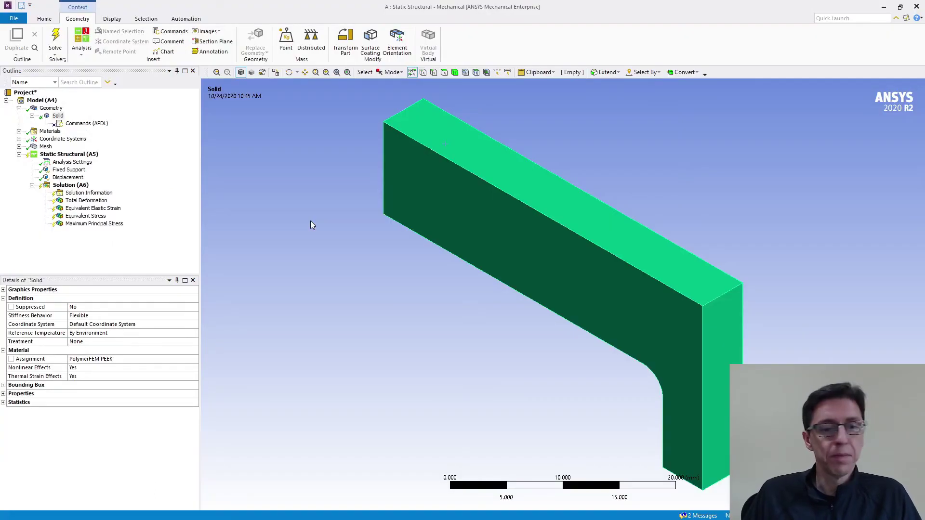
Change the beam Solid's material from PolymerFEM PEEK to Cool_TNV_MOdel.
{"action": "left_click", "coordinate": [58, 117]}
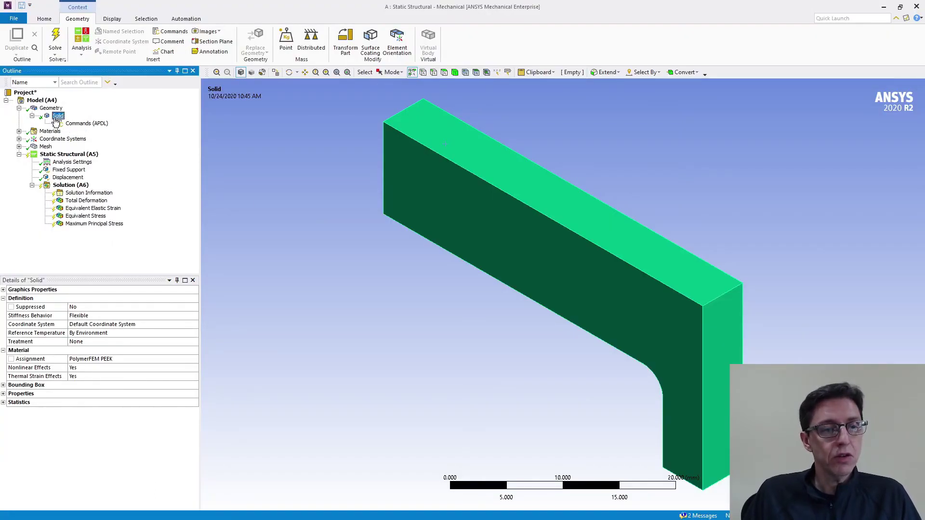
{"action": "left_click", "coordinate": [130, 361]}
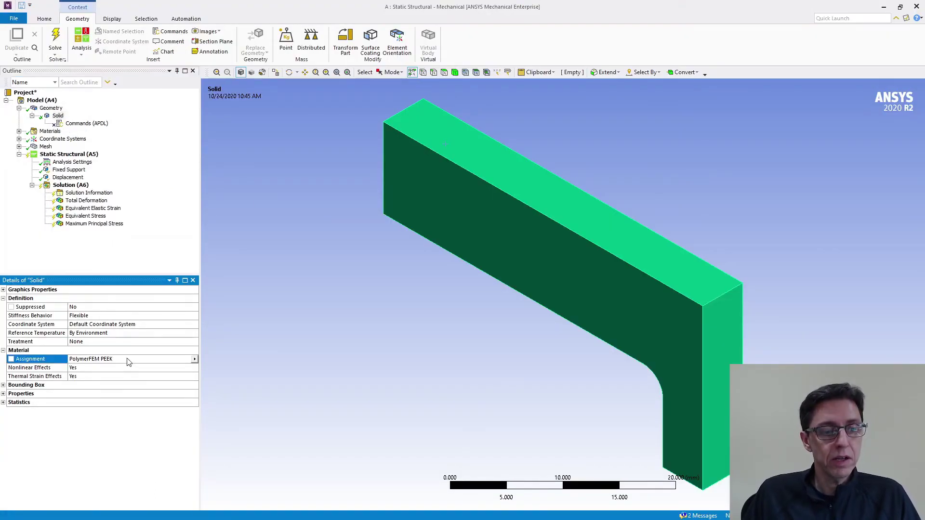
{"action": "left_click", "coordinate": [194, 359]}
{"action": "scroll", "coordinate": [161, 317], "scroll_direction": "down", "scroll_amount": 4}
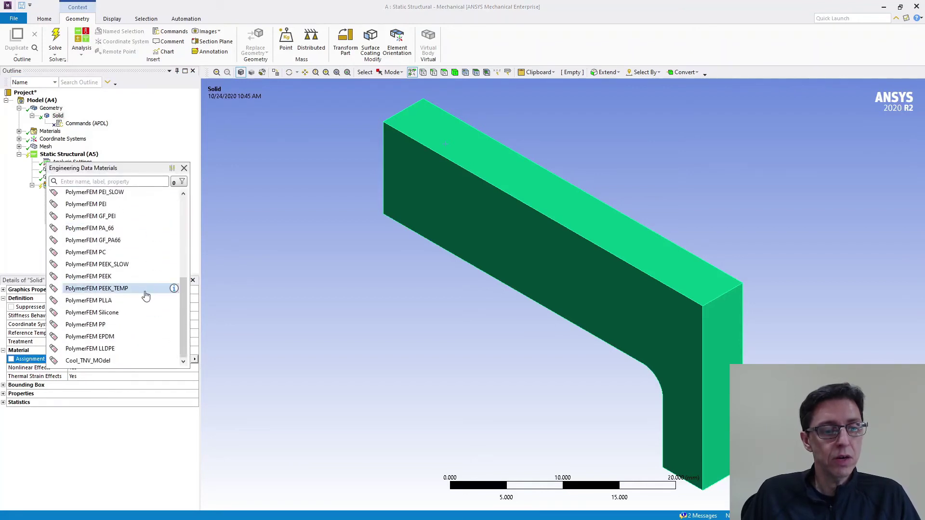
{"action": "left_click", "coordinate": [88, 361]}
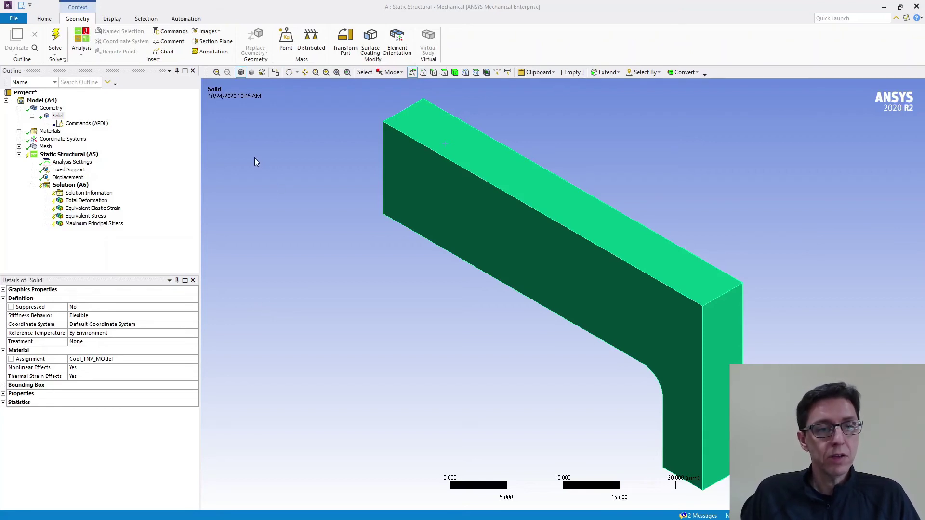
{"action": "left_click", "coordinate": [55, 33]}
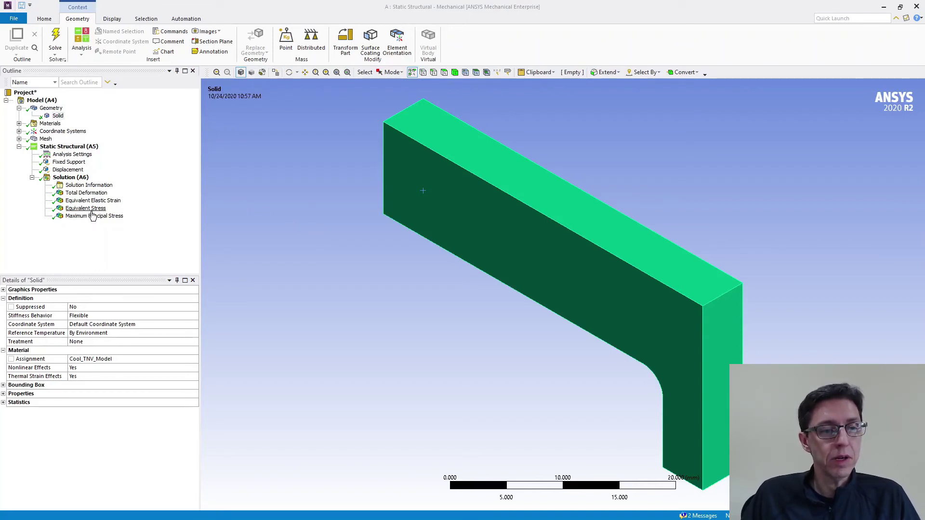
Display the solved beam's Equivalent Stress result, peaking at 5.857 MPa.
{"action": "left_click", "coordinate": [90, 209]}
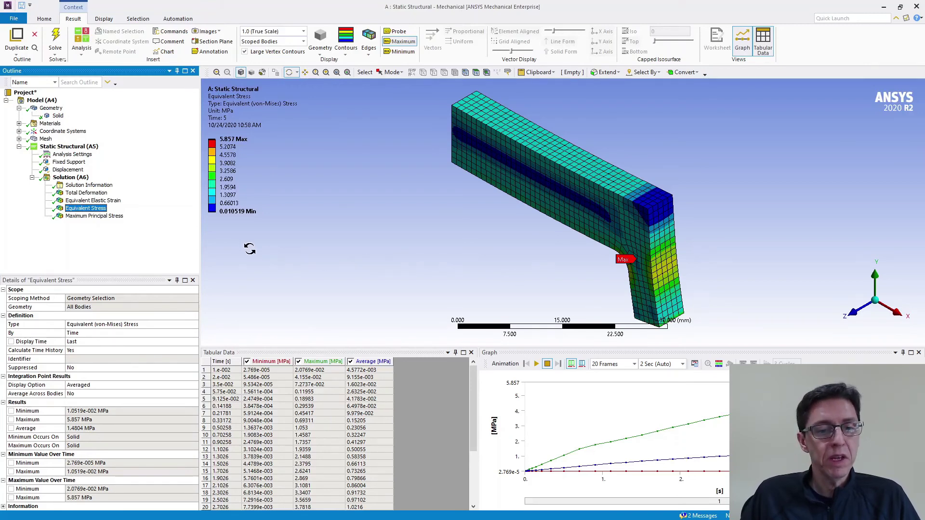
Show the Solution Information solver log and highlight its PolyUMod version and license lines.
{"action": "left_click", "coordinate": [76, 186]}
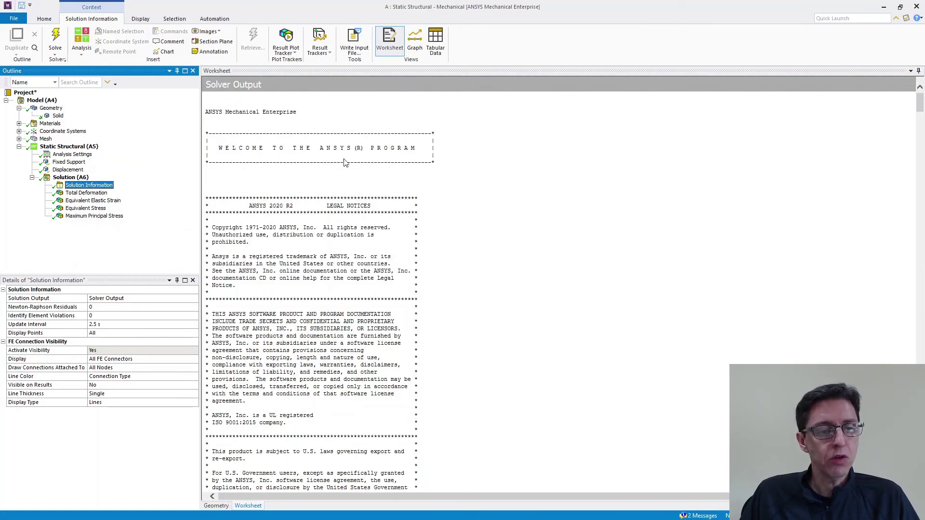
{"action": "scroll", "coordinate": [399, 210], "scroll_direction": "down", "scroll_amount": 8}
{"action": "scroll", "coordinate": [399, 211], "scroll_direction": "down", "scroll_amount": 20}
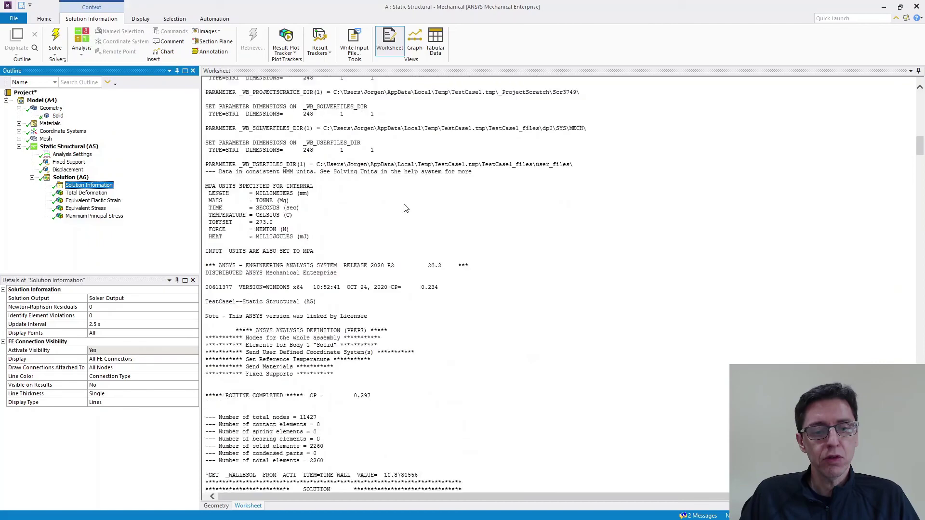
{"action": "scroll", "coordinate": [407, 206], "scroll_direction": "down", "scroll_amount": 9}
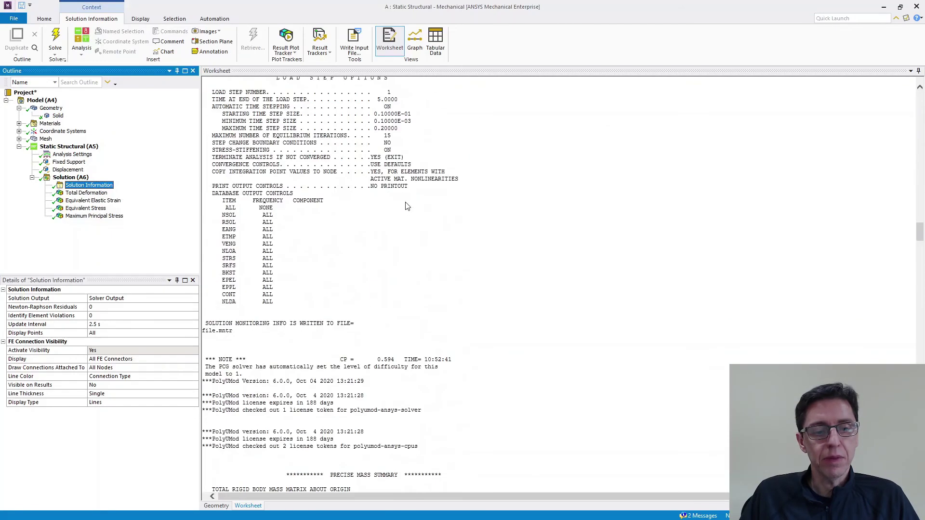
{"action": "left_click_drag", "start_coordinate": [341, 392], "coordinate": [211, 286]}
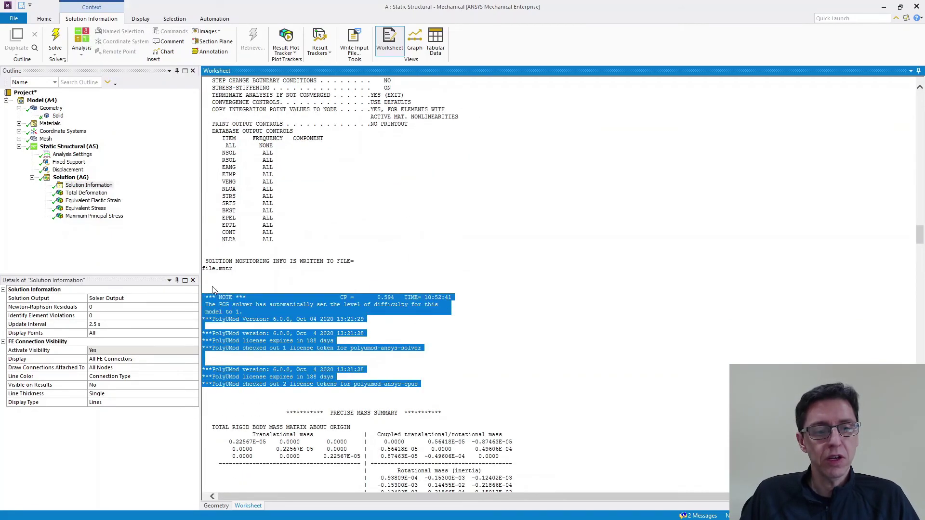
{"action": "left_click", "coordinate": [414, 342]}
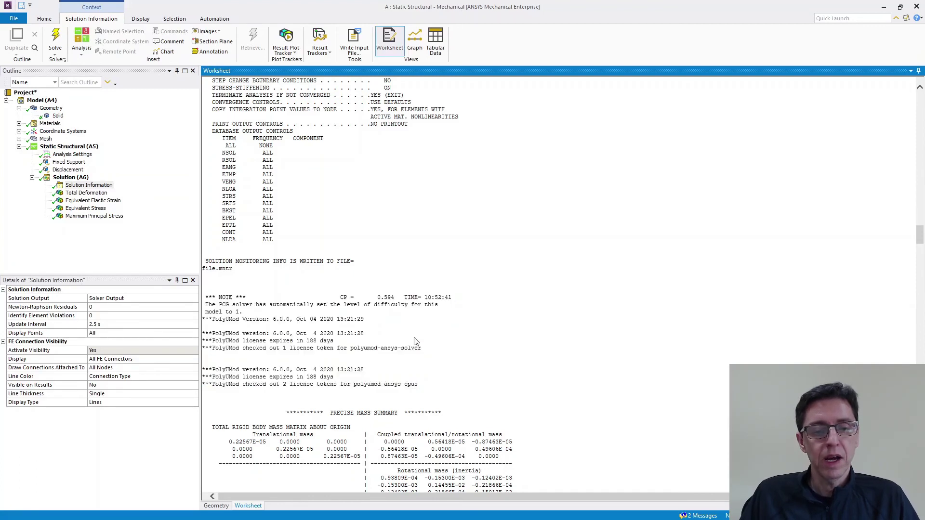